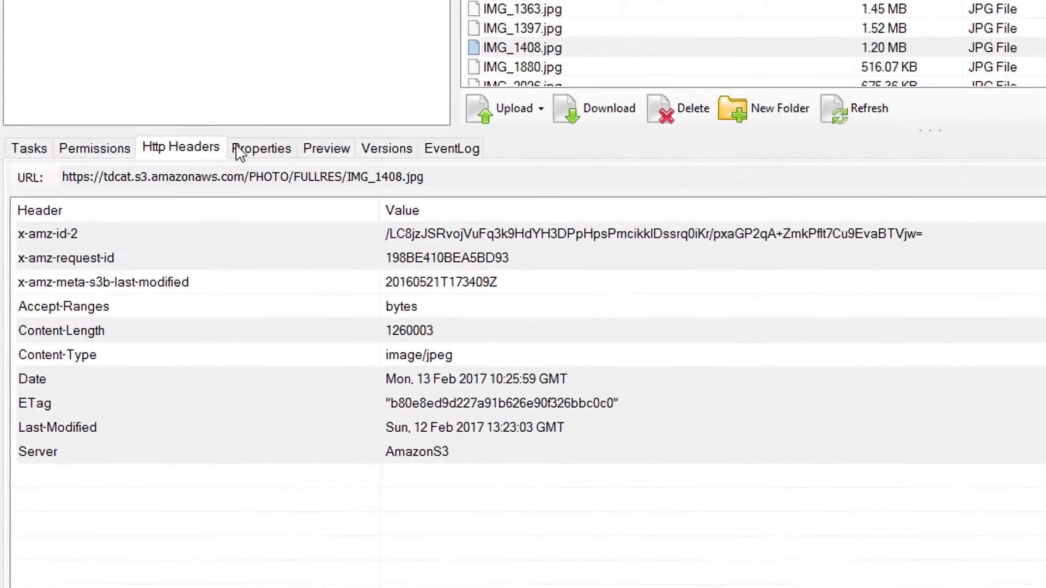
Step: Select IMG_1408.jpg and show its HTTP headers, showing Content-Type image/jpeg and Content-Length 1260003
left_click(175, 142)
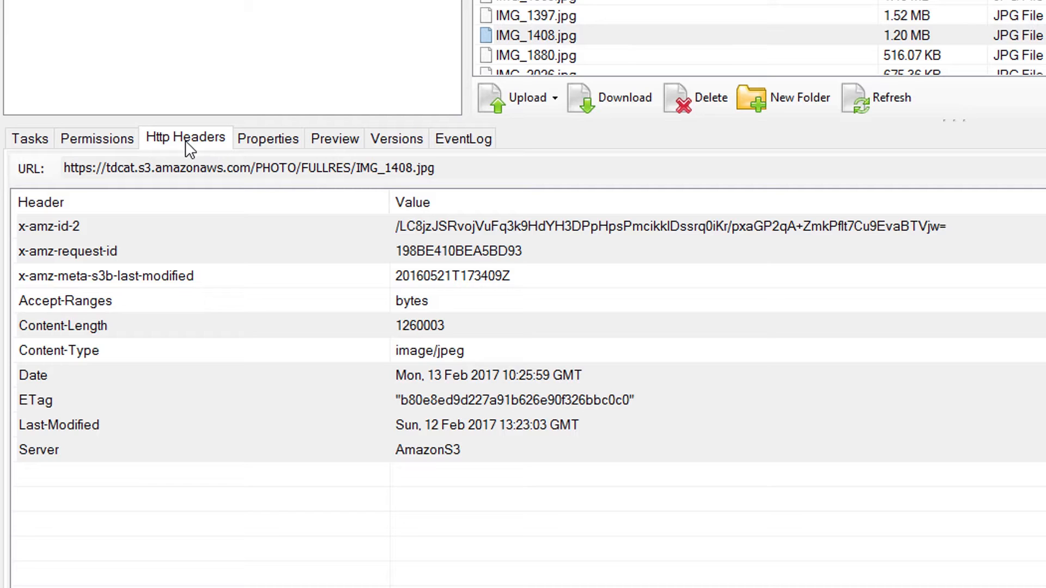
left_click(550, 34)
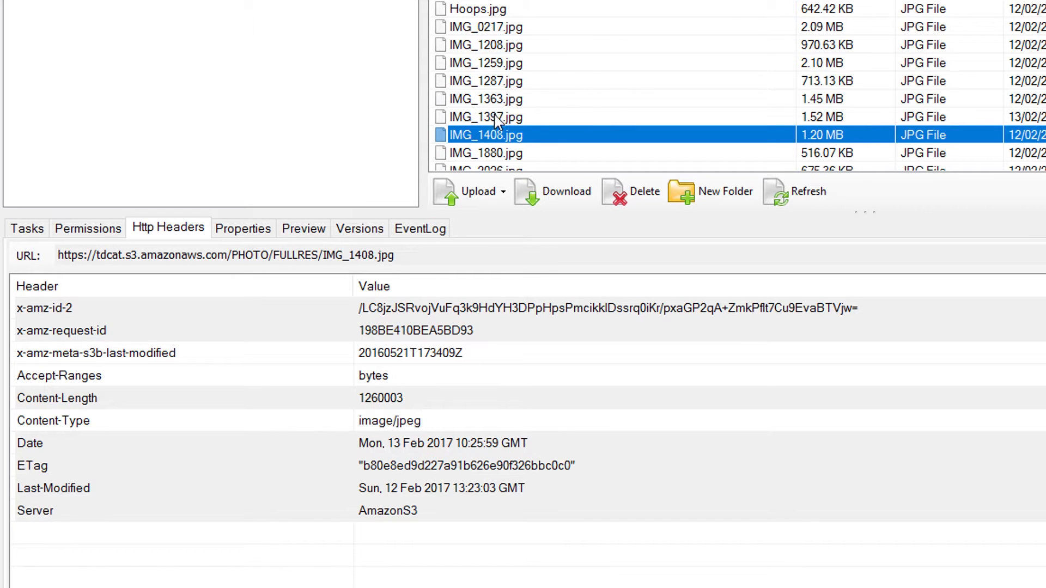
Step: Copy a generated web URL for IMG_1408.jpg to the clipboard and open a new Chrome window
right_click(490, 140)
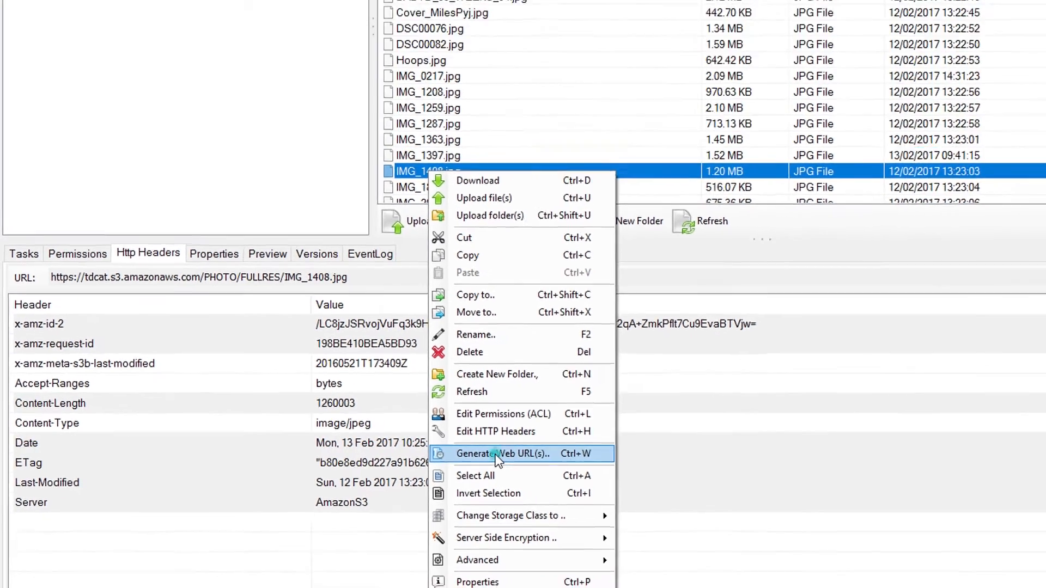
left_click(563, 457)
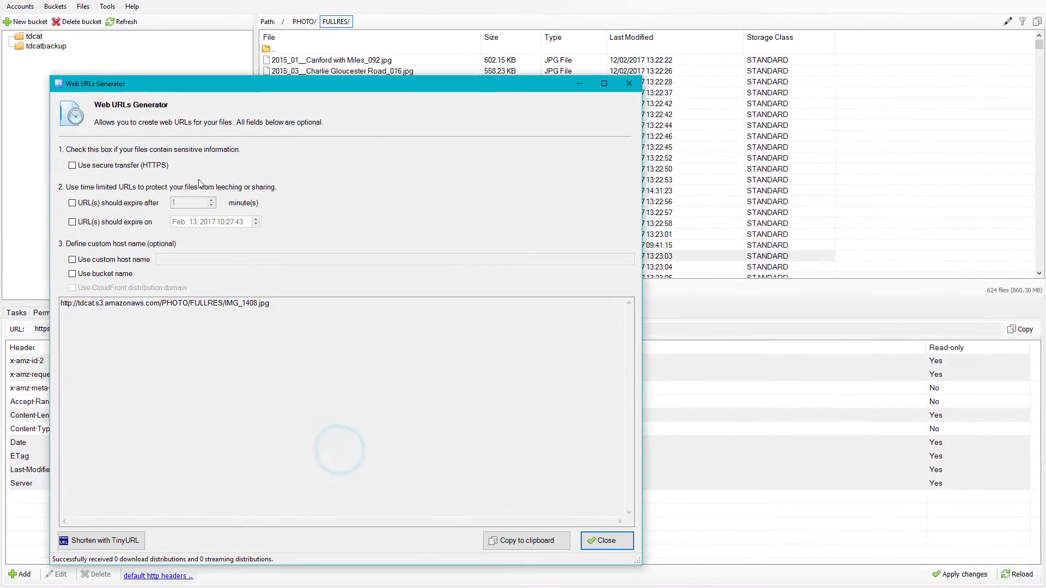
left_click(508, 540)
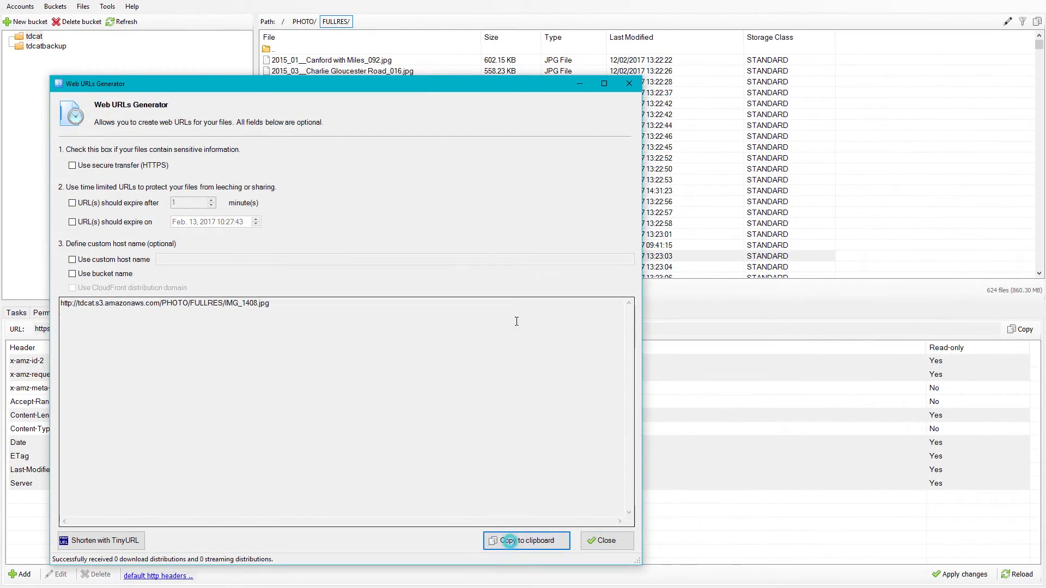
left_click(580, 84)
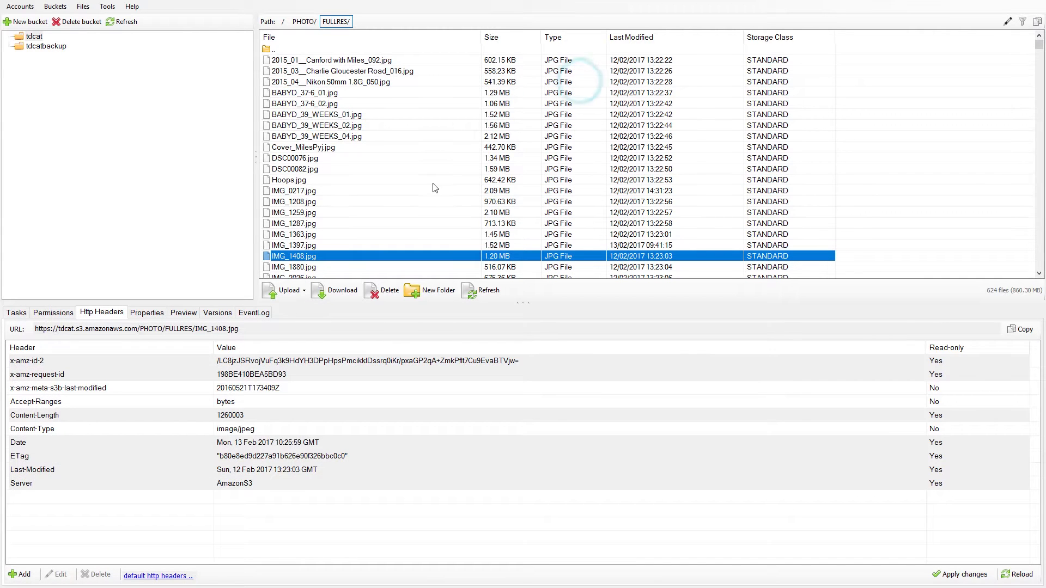
scroll(434, 188, "down", 3)
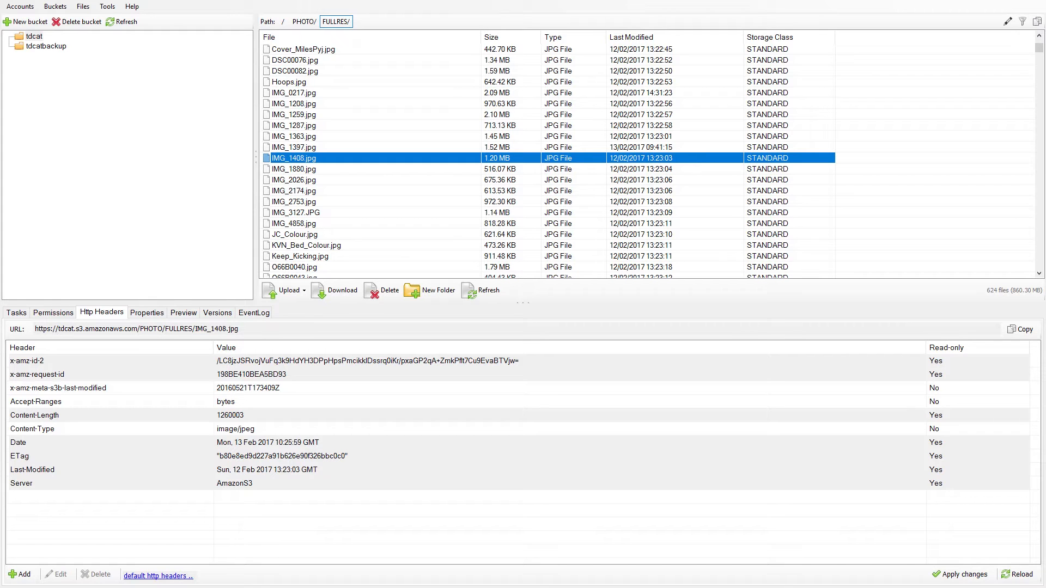
left_click(204, 586)
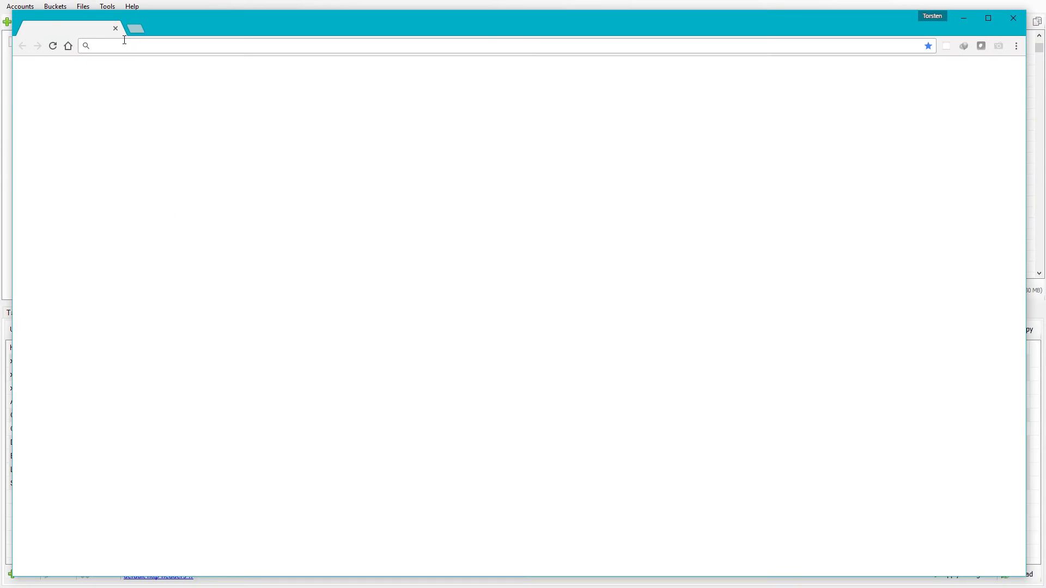
Step: Paste the copied S3 URL into Chrome's address bar and load it, displaying the photo inline
left_click(131, 45)
key("ctrl+v")
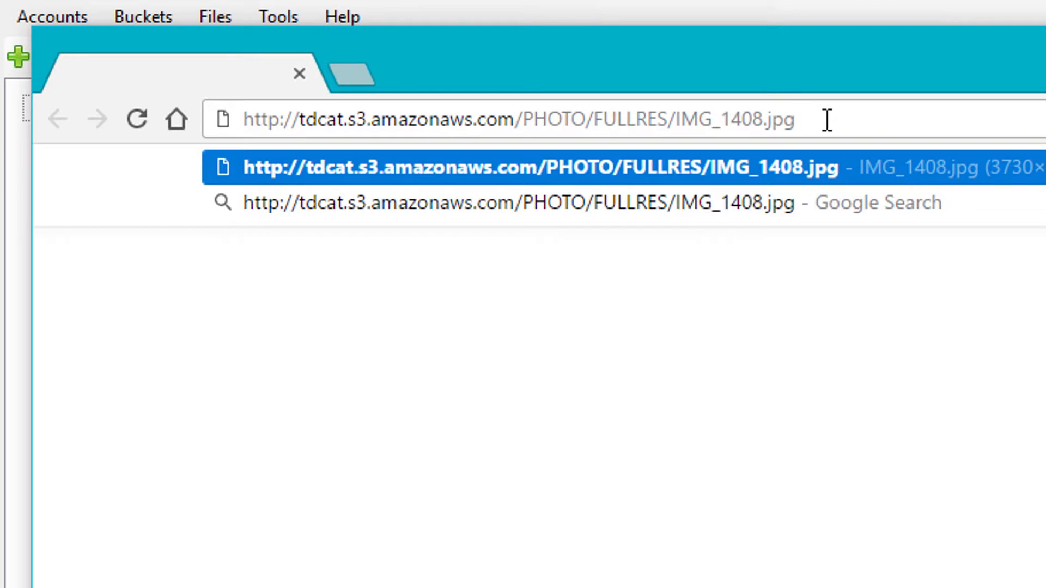
key("Return")
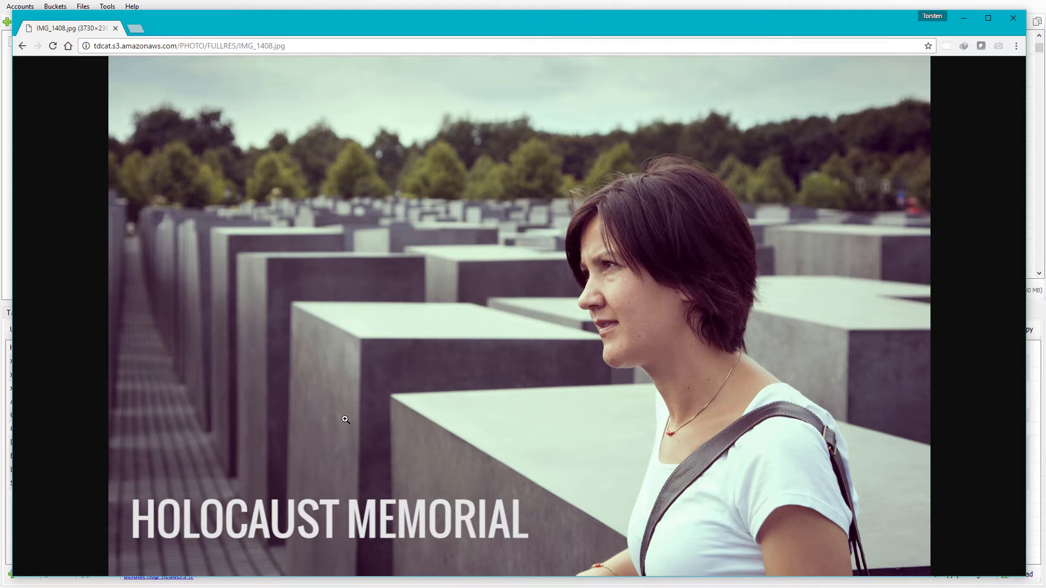
Step: Close Chrome and reselect IMG_1408.jpg via IMG_1880.jpg to refresh the headers view
left_click(1014, 18)
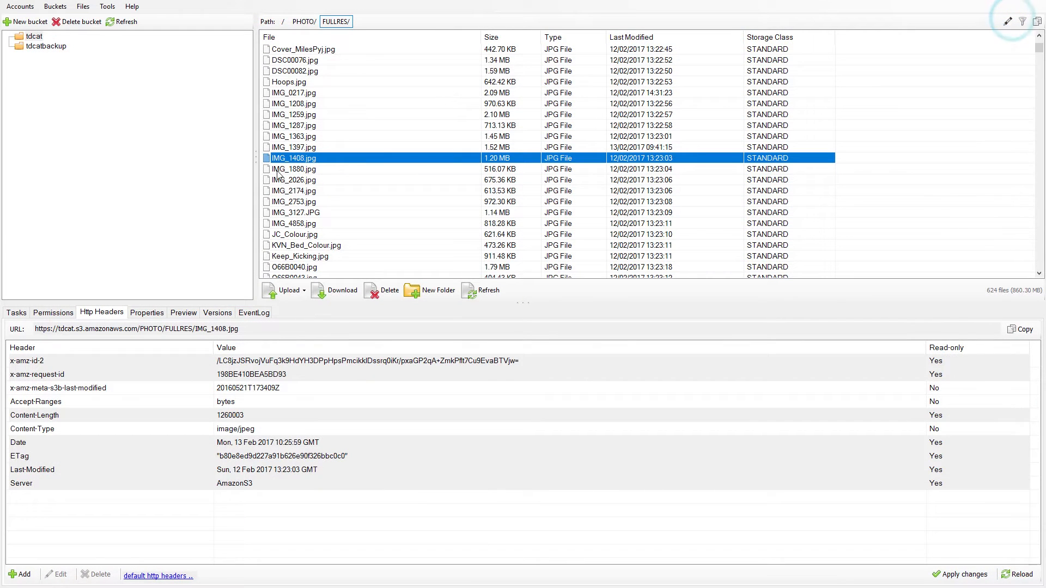
left_click(301, 171)
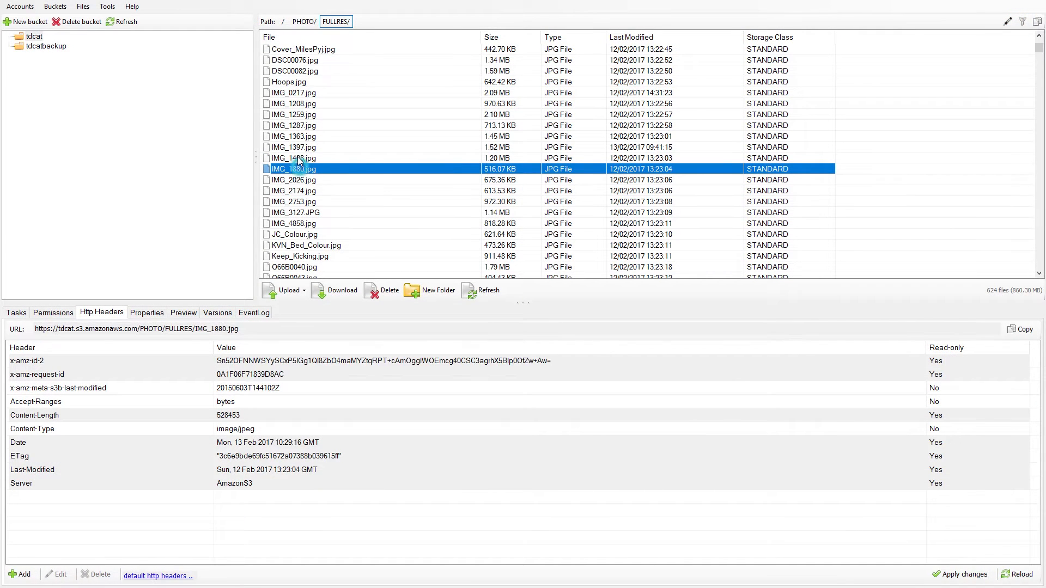
left_click(299, 159)
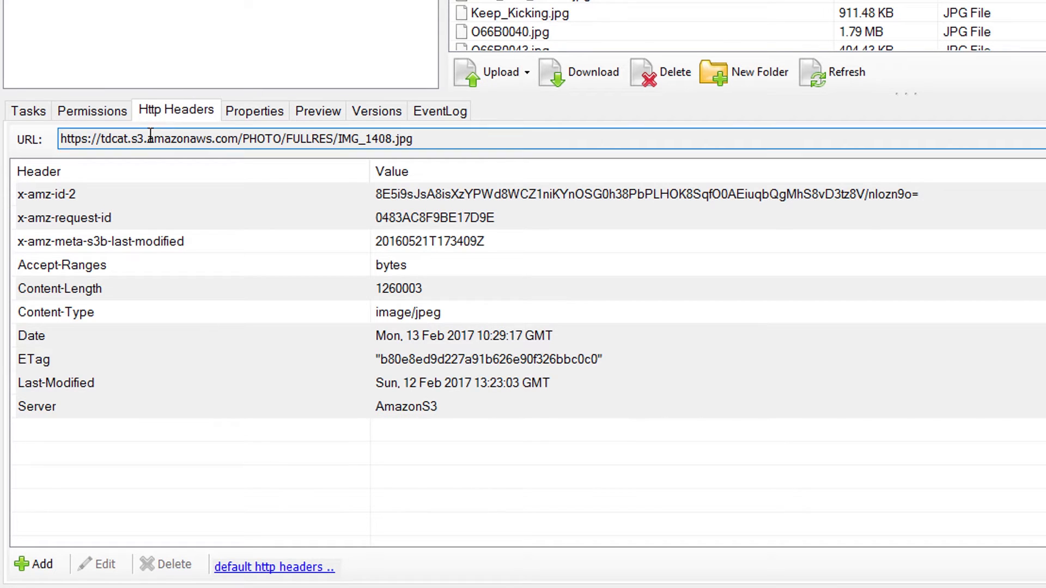
Step: Replace the image/jpeg Content-Type value with application/octet-stream from the suggestions and save it
left_click(178, 110)
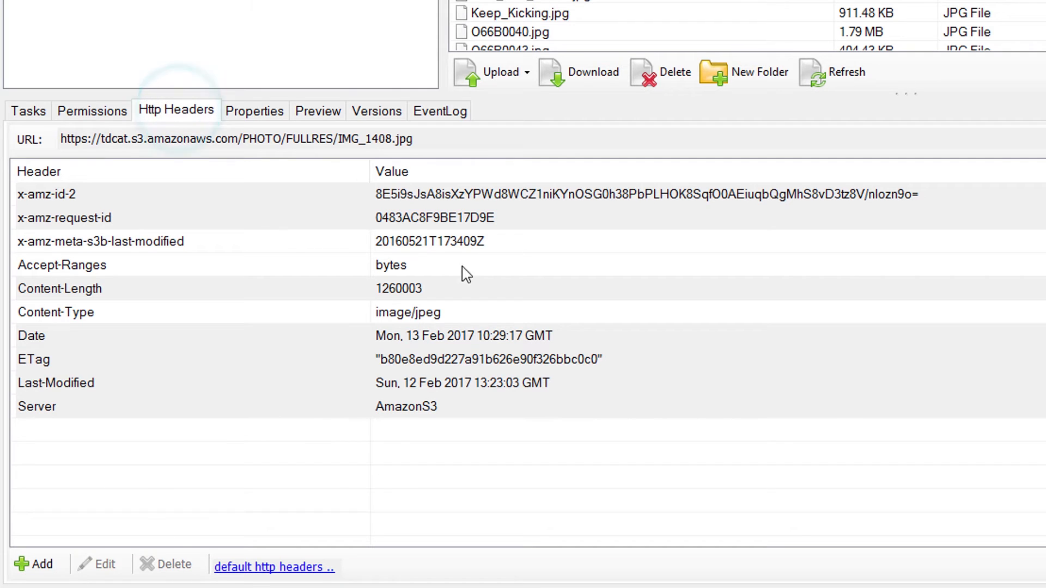
left_click(396, 313)
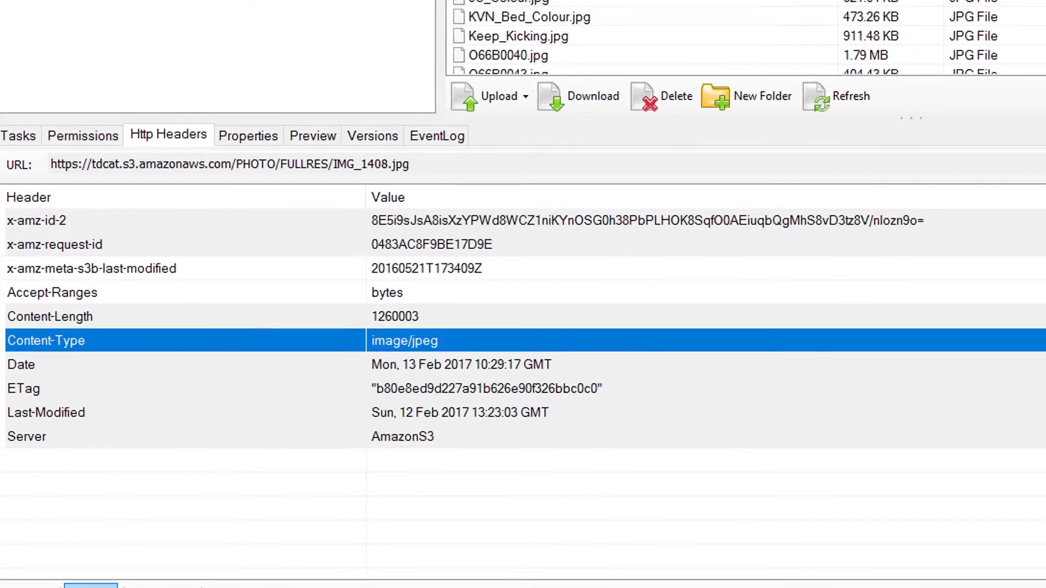
left_click(97, 564)
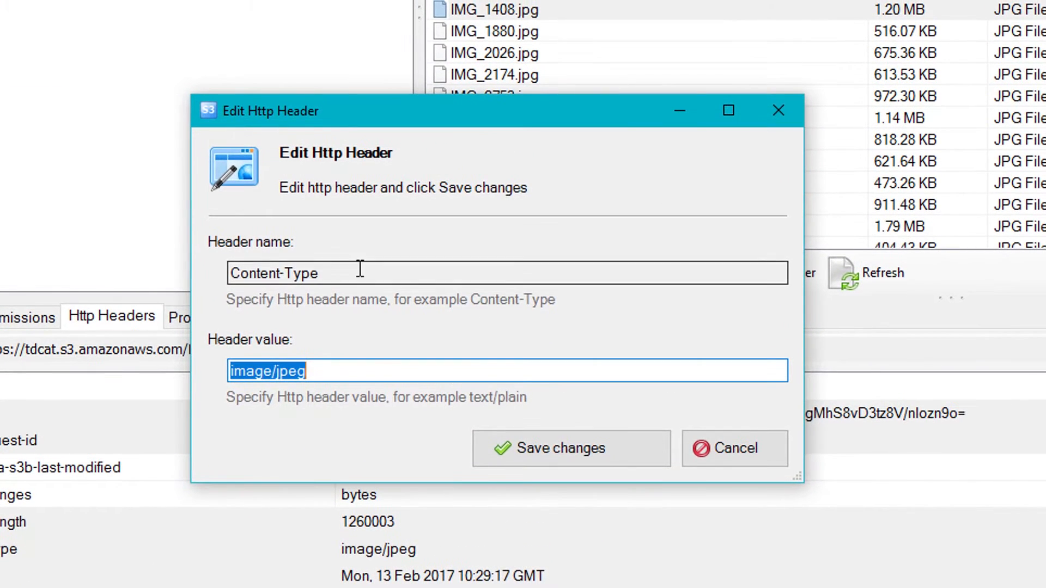
key("BackSpace")
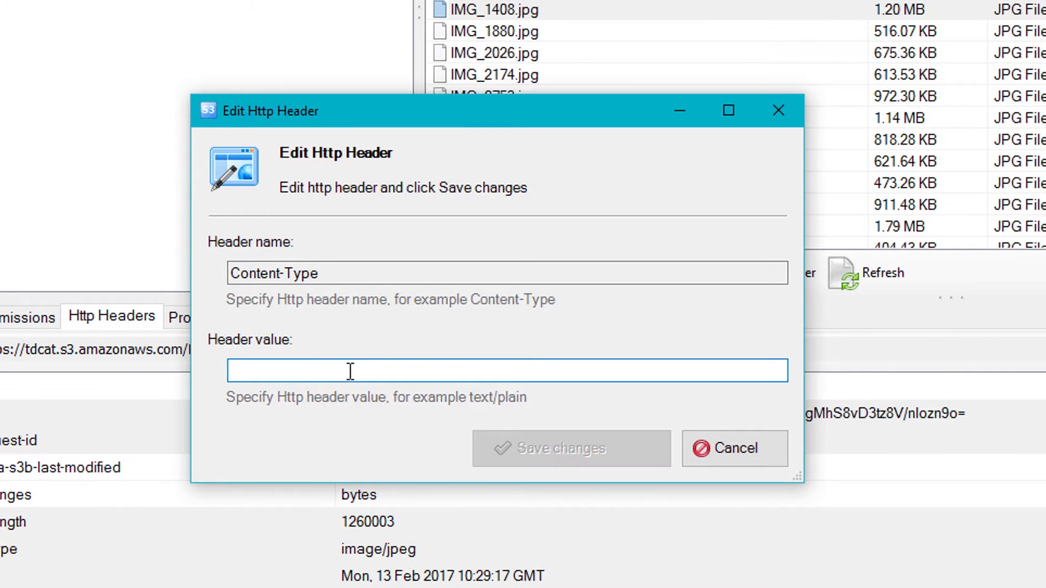
type("o")
key("BackSpace")
type("a")
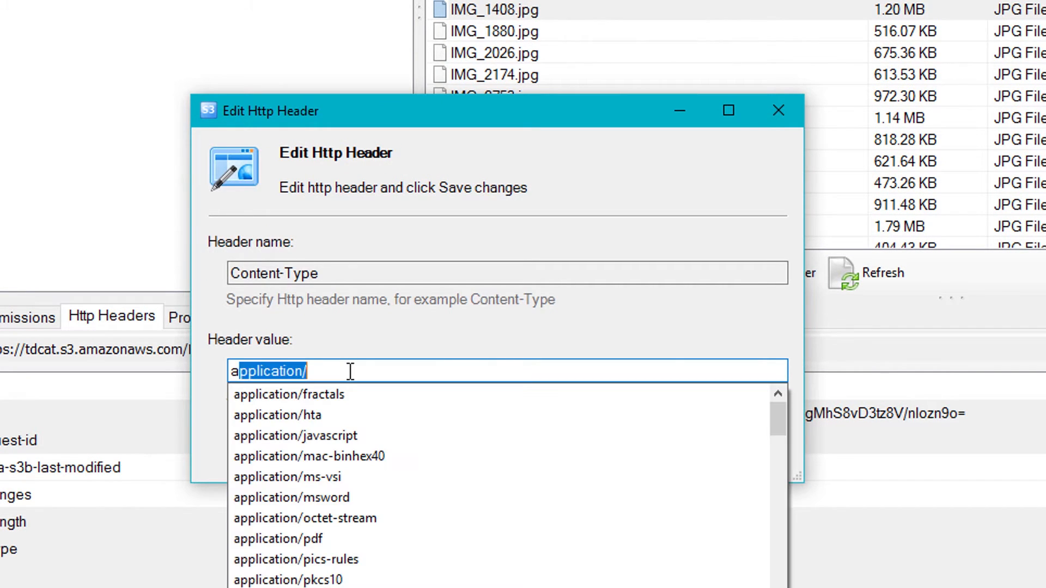
type("ppl")
key("Down")
key("Down")
key("Down")
key("Down")
key("Down")
key("Down")
key("Down")
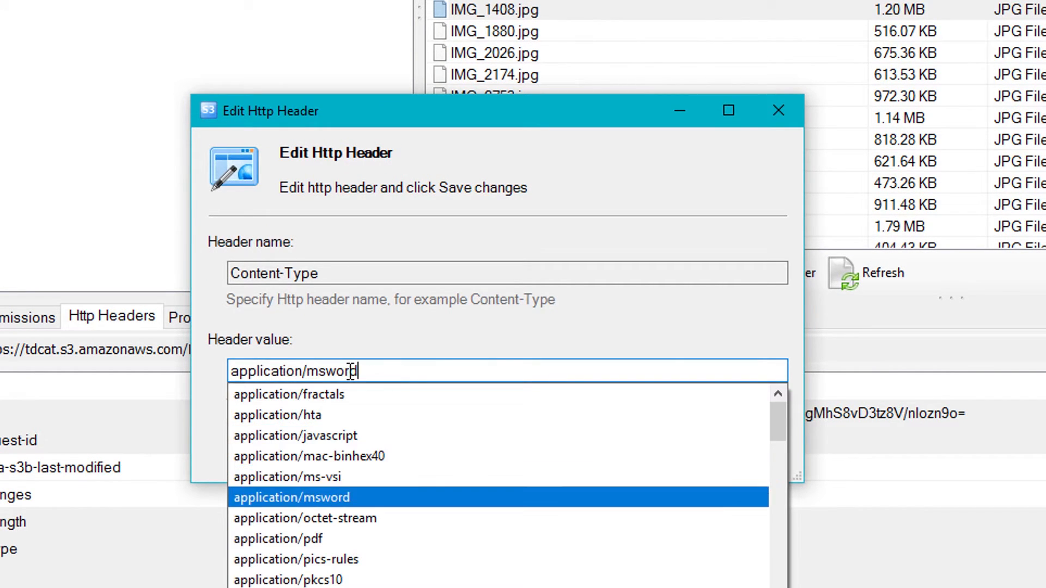
left_click(308, 509)
left_click(569, 444)
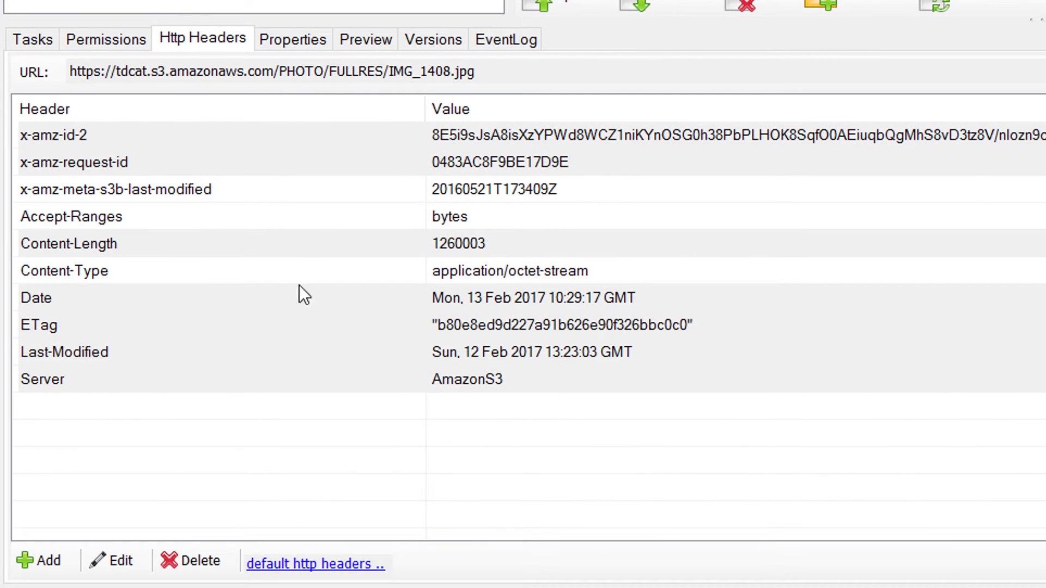
Step: Add a Content-Disposition header with the value attachment to IMG_1408.jpg
left_click(46, 557)
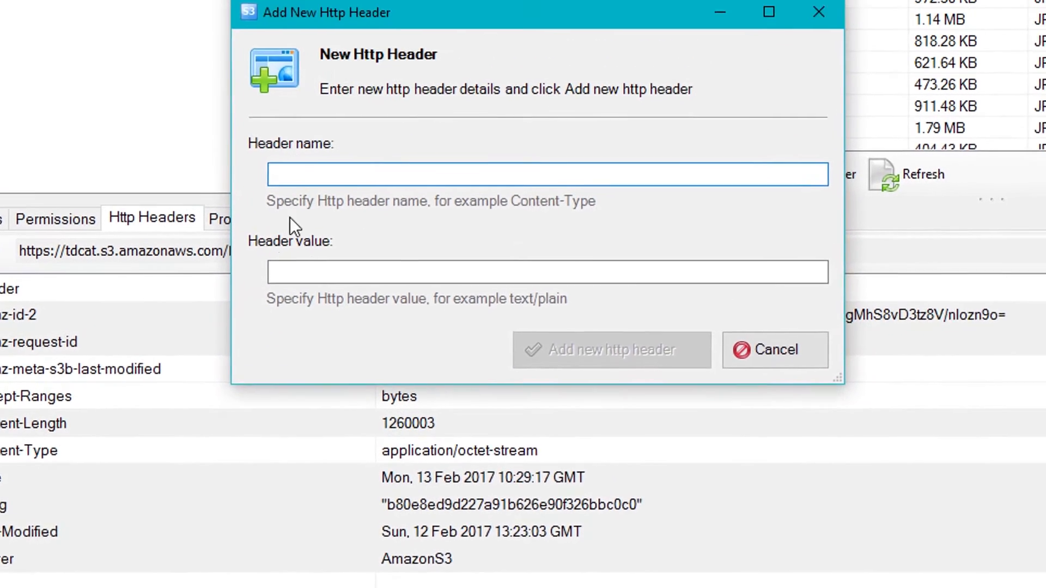
type("Content-Disposition")
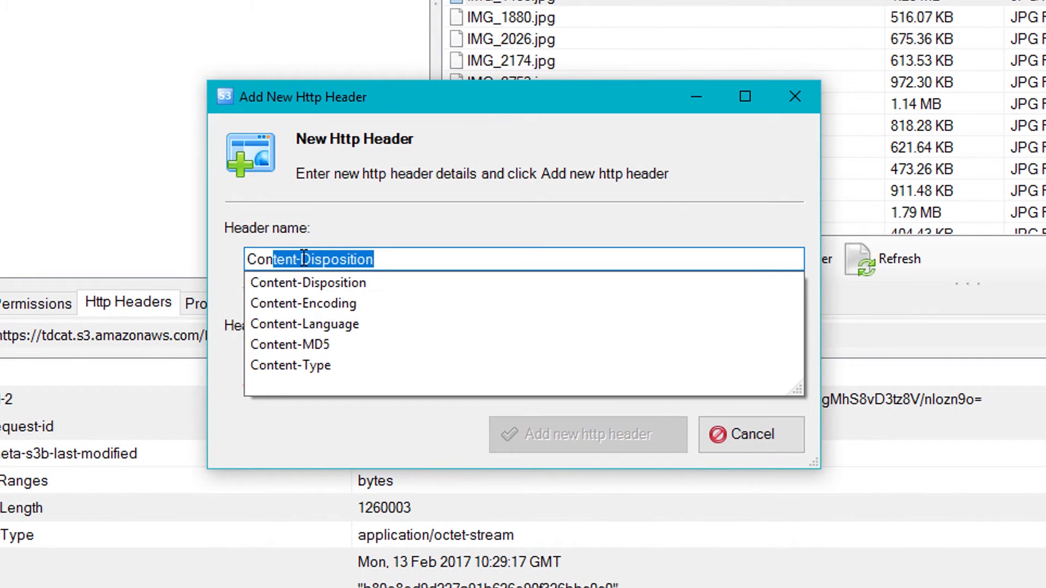
left_click(334, 283)
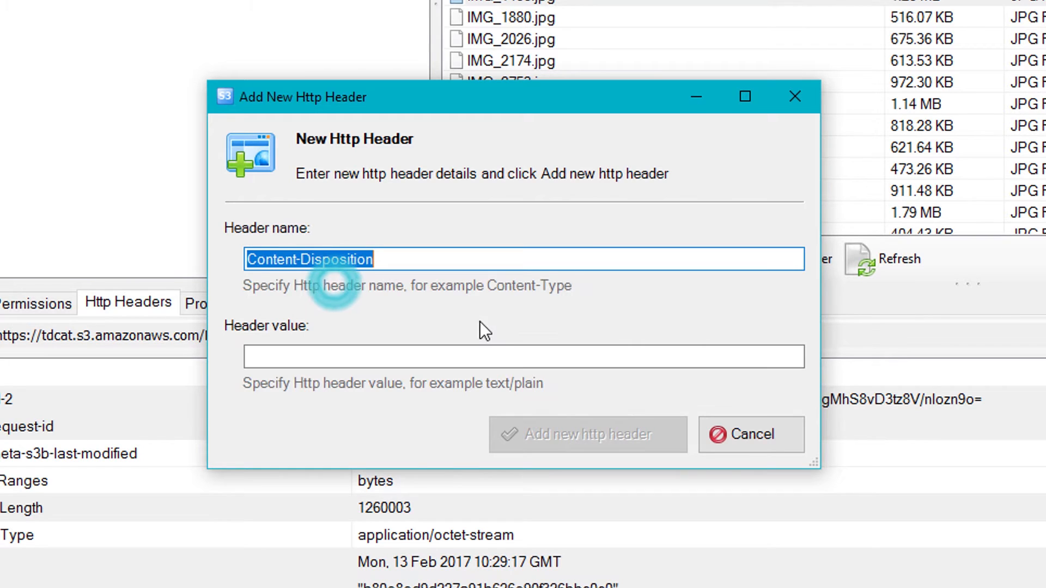
left_click(347, 356)
type("atta")
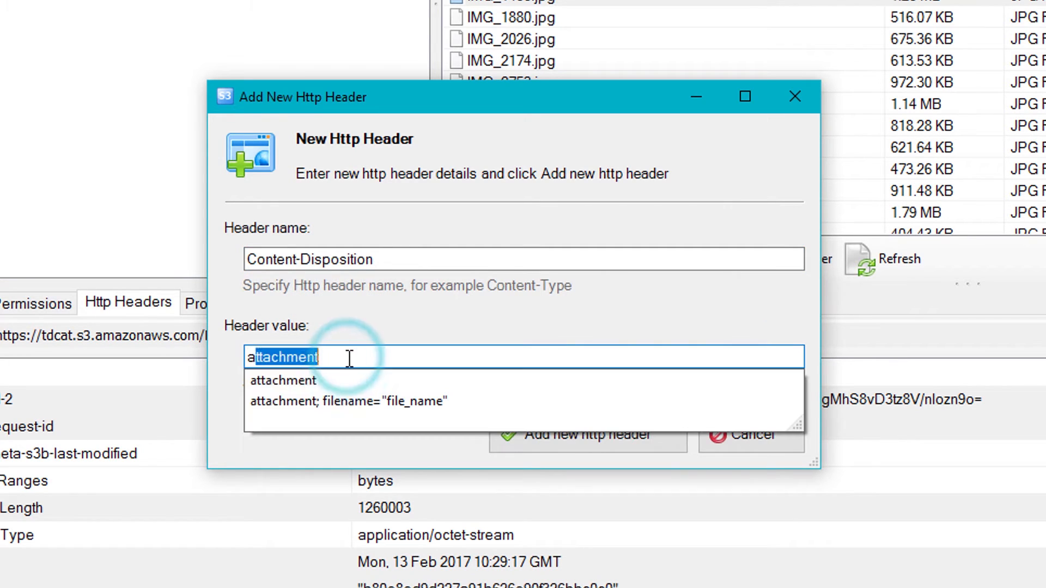
type("ch")
key("Down")
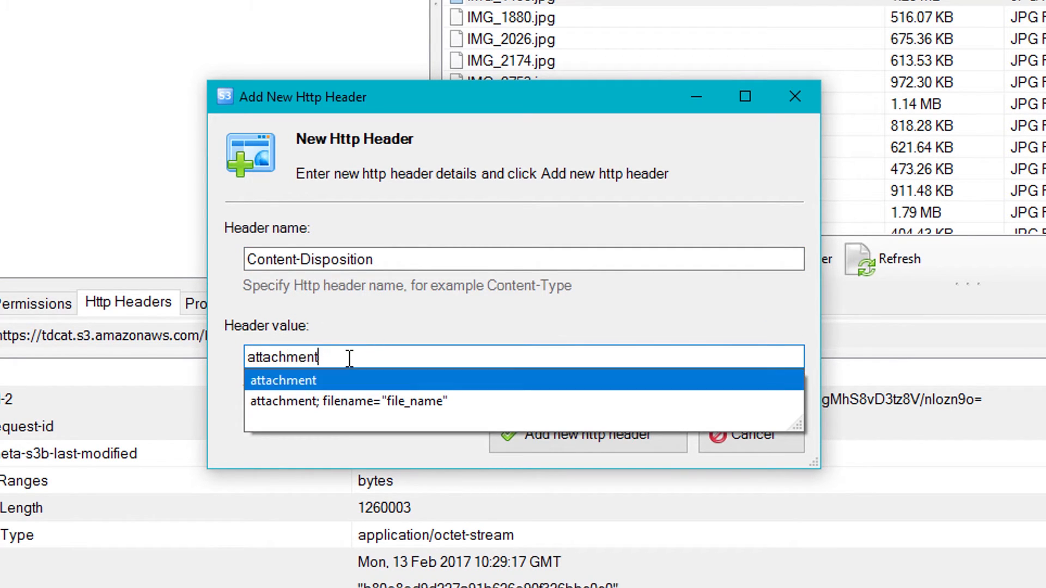
left_click(299, 381)
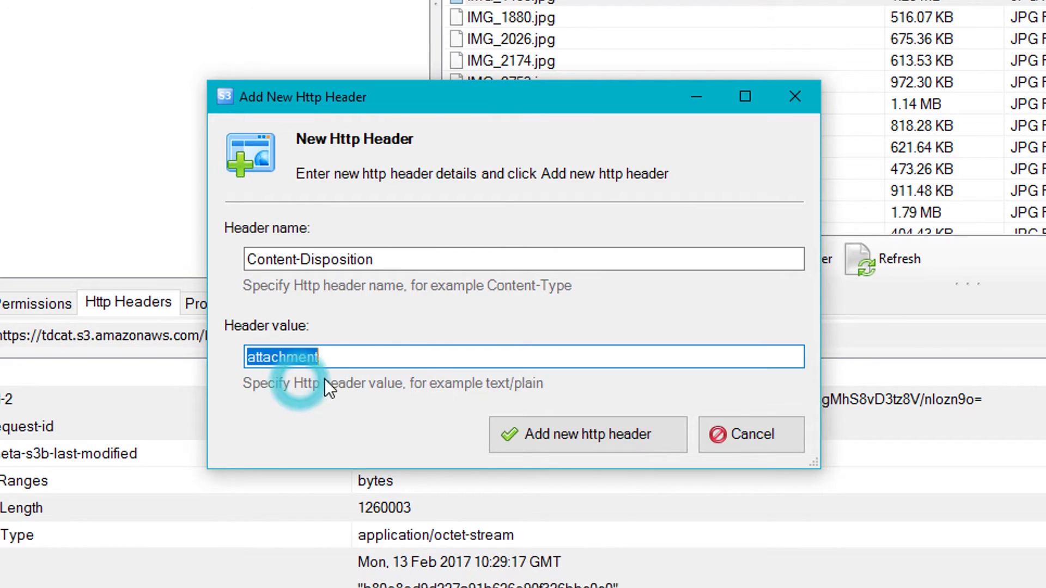
left_click(580, 430)
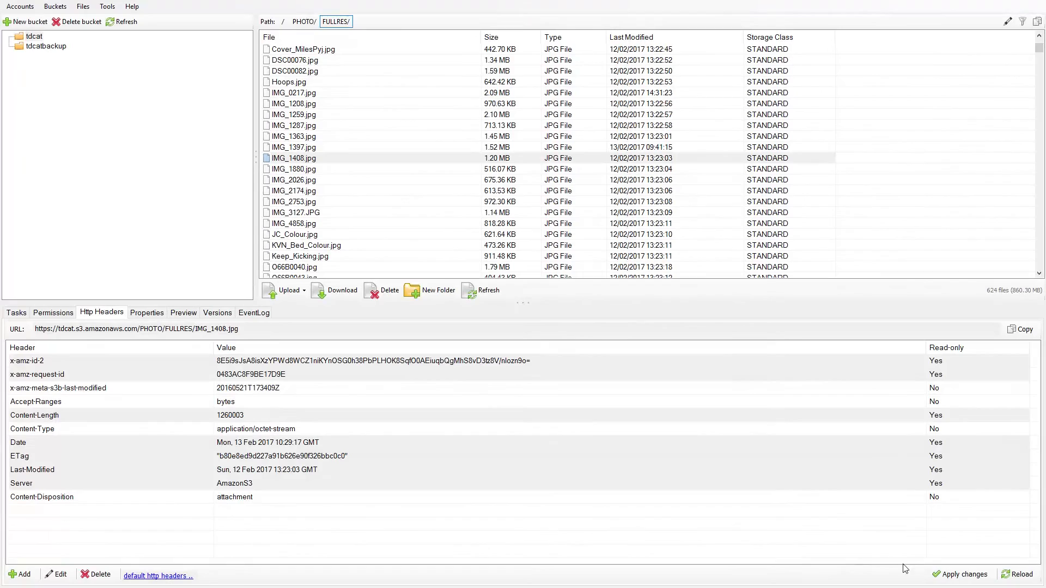
Step: Apply the header changes and reselect IMG_1408.jpg to confirm they were saved
left_click(945, 575)
left_click(291, 159)
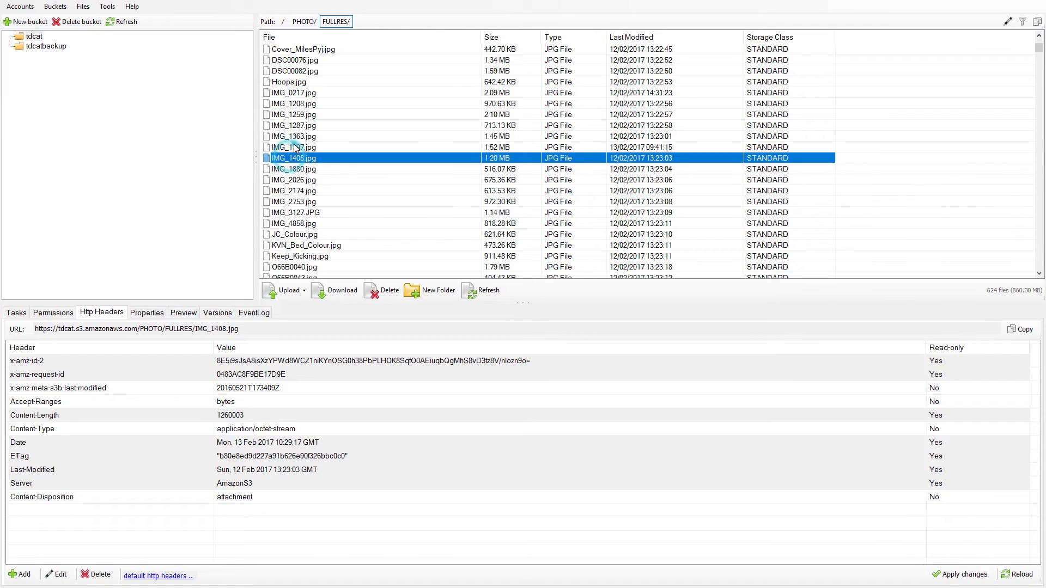
left_click(295, 147)
left_click(295, 158)
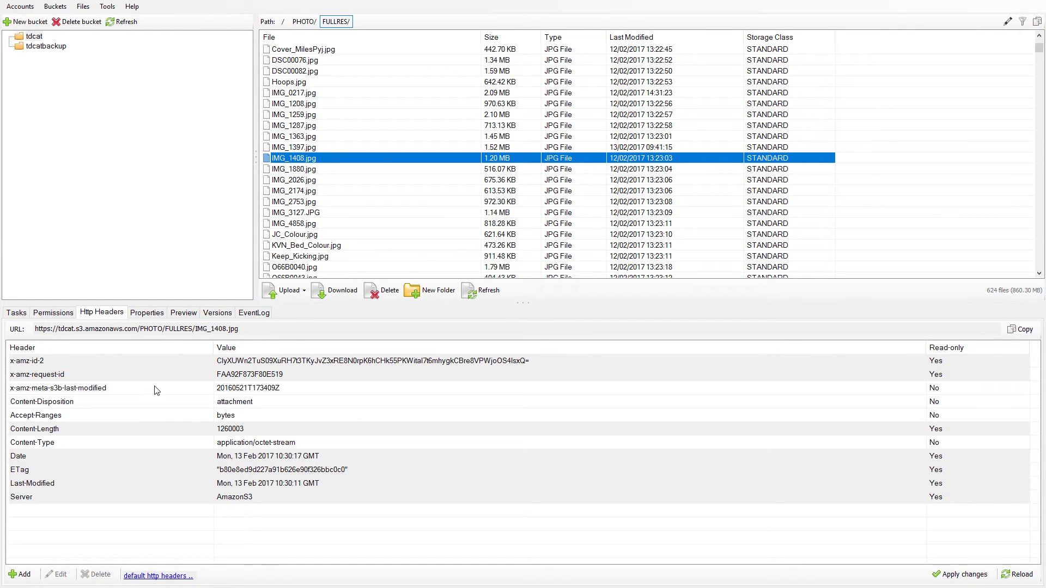
left_click(110, 587)
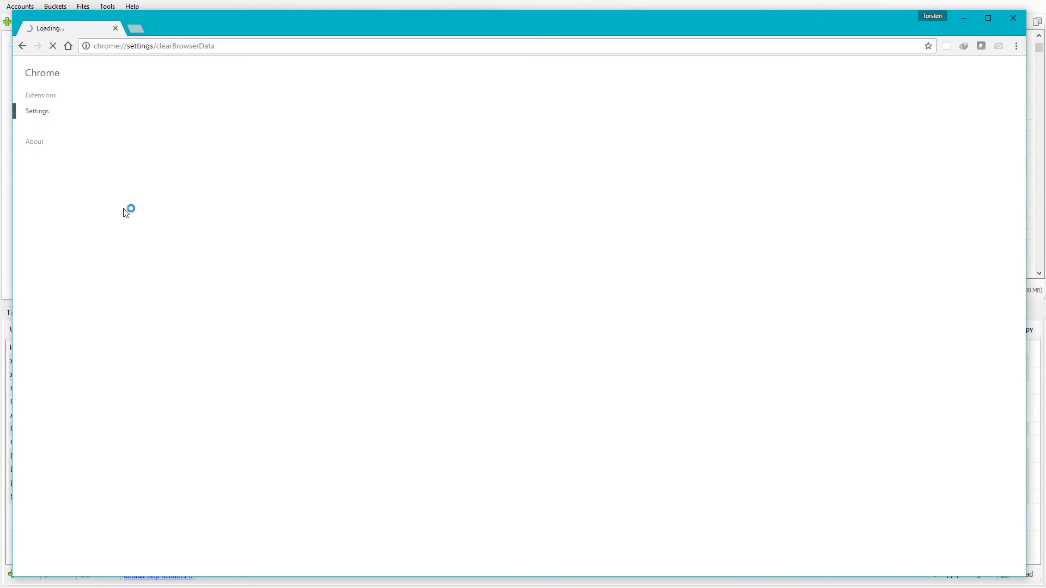
Step: Clear Chrome's browsing history, cookies and cached images, then close the browser
left_click(569, 405)
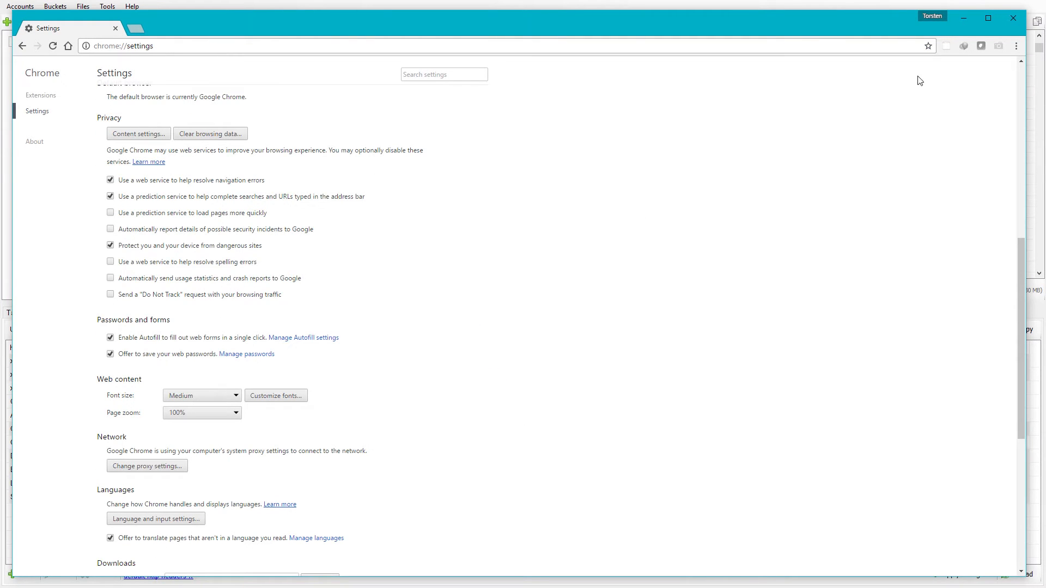
left_click(1019, 20)
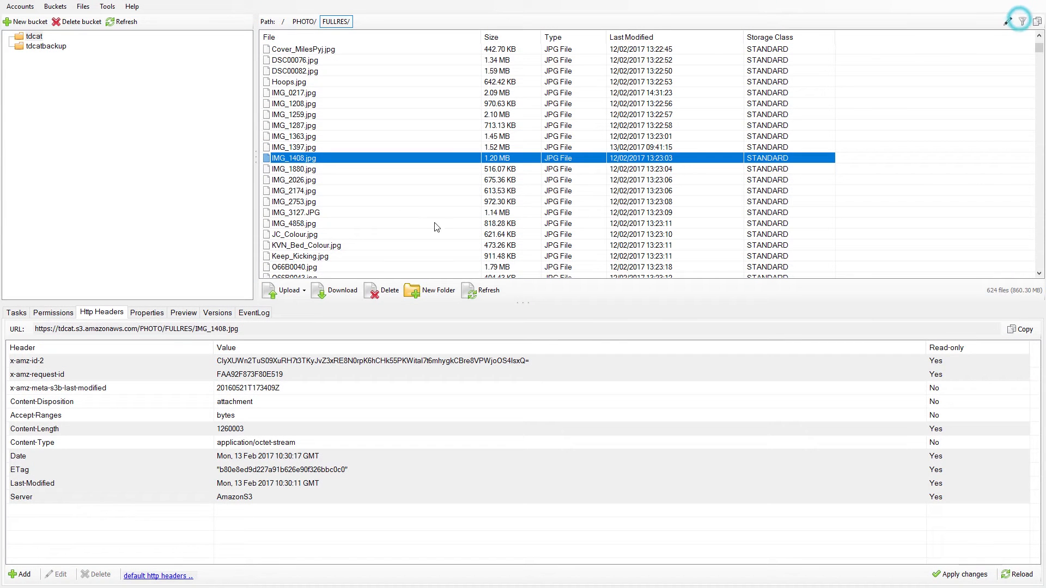
Step: Copy IMG_1408.jpg's generated web URL again and open a fresh Chrome window
right_click(294, 160)
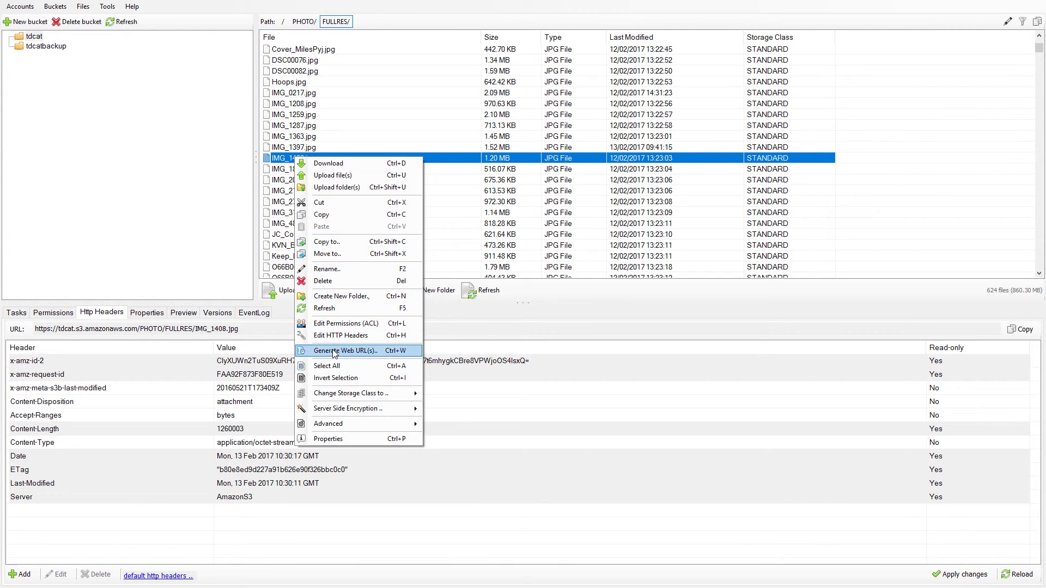
left_click(334, 351)
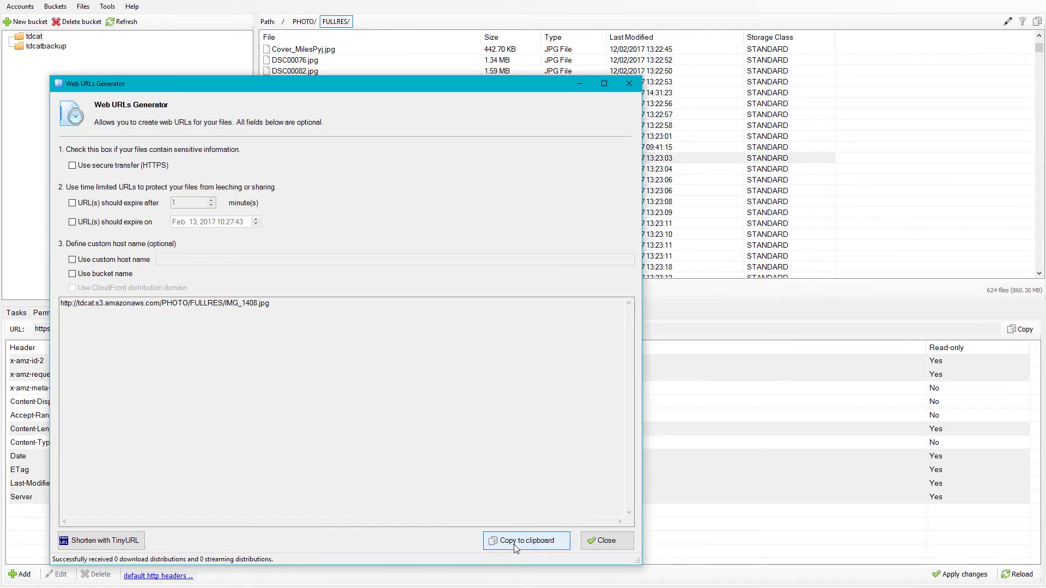
left_click(501, 543)
left_click(600, 543)
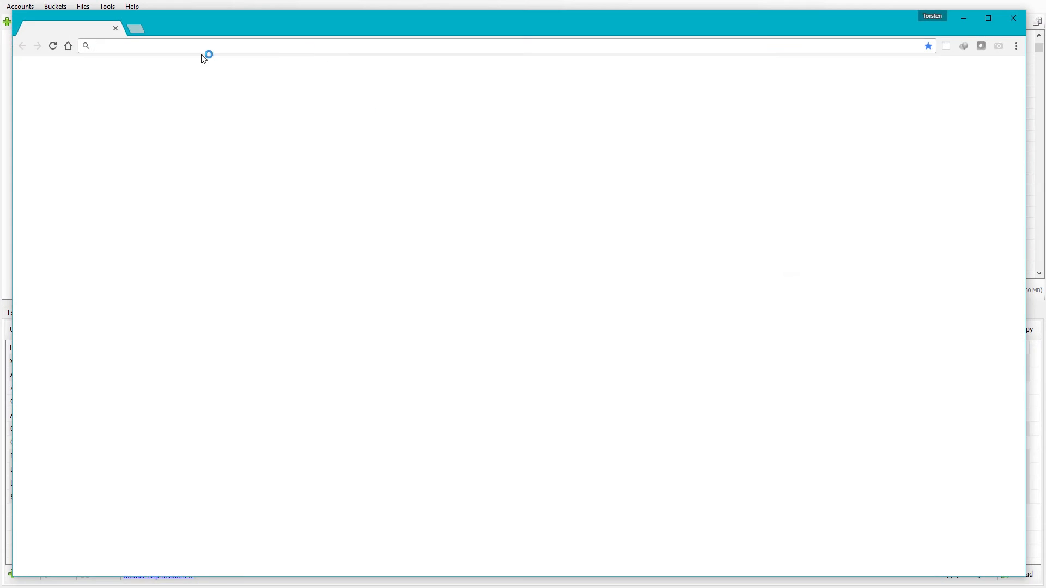
left_click(201, 47)
Step: Load the pasted IMG_1408.jpg URL, which prompts a download; cancel the save and close Chrome
key("ctrl+v")
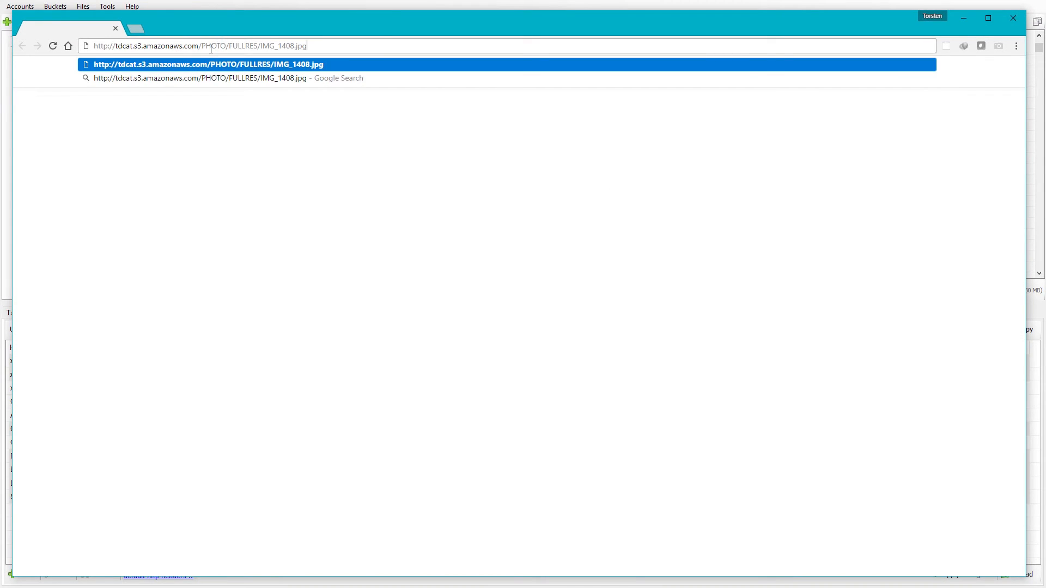
key("Return")
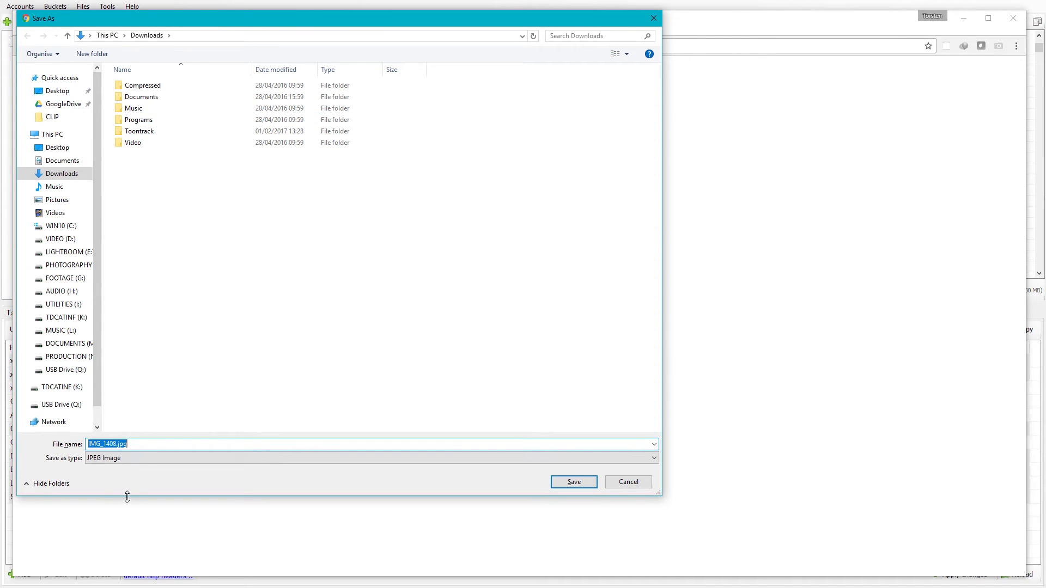
left_click(628, 482)
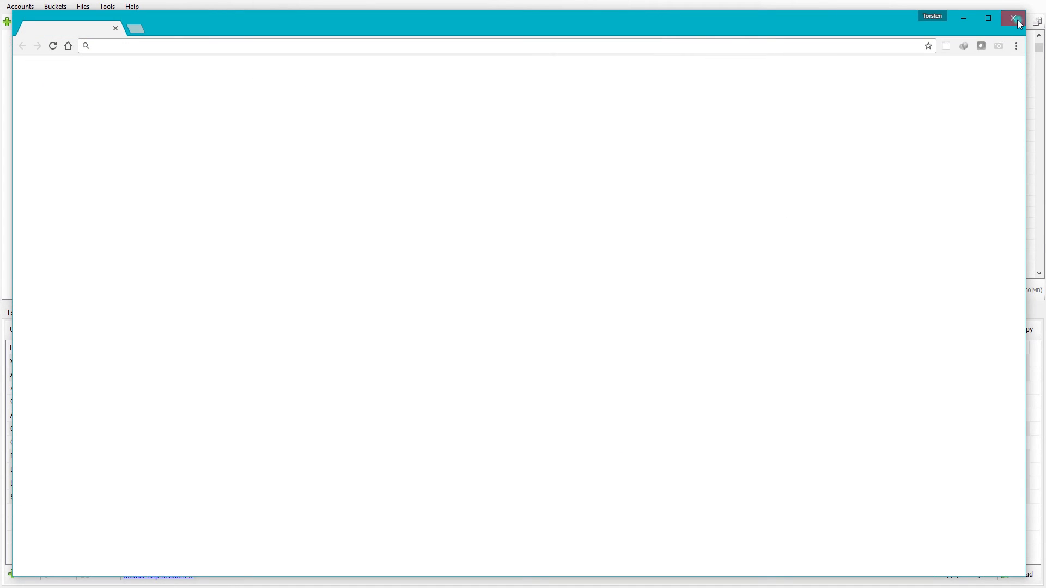
left_click(1015, 18)
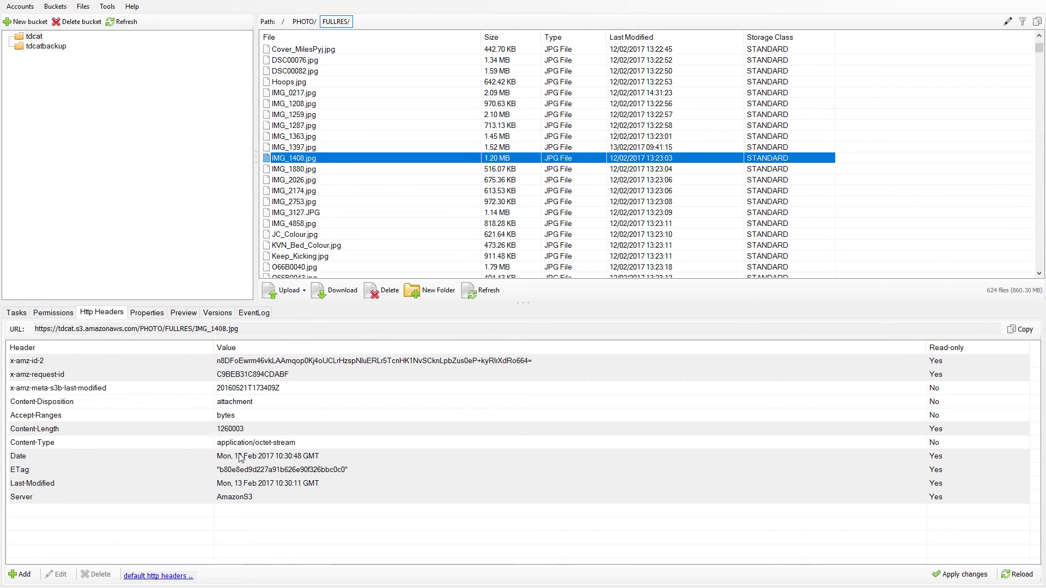
left_click(155, 577)
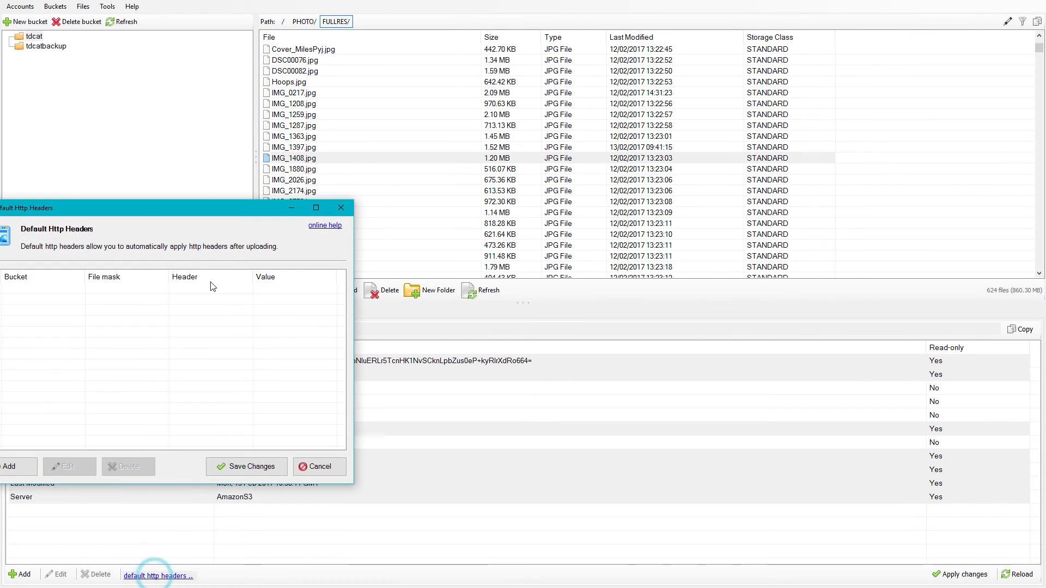
left_click(140, 213)
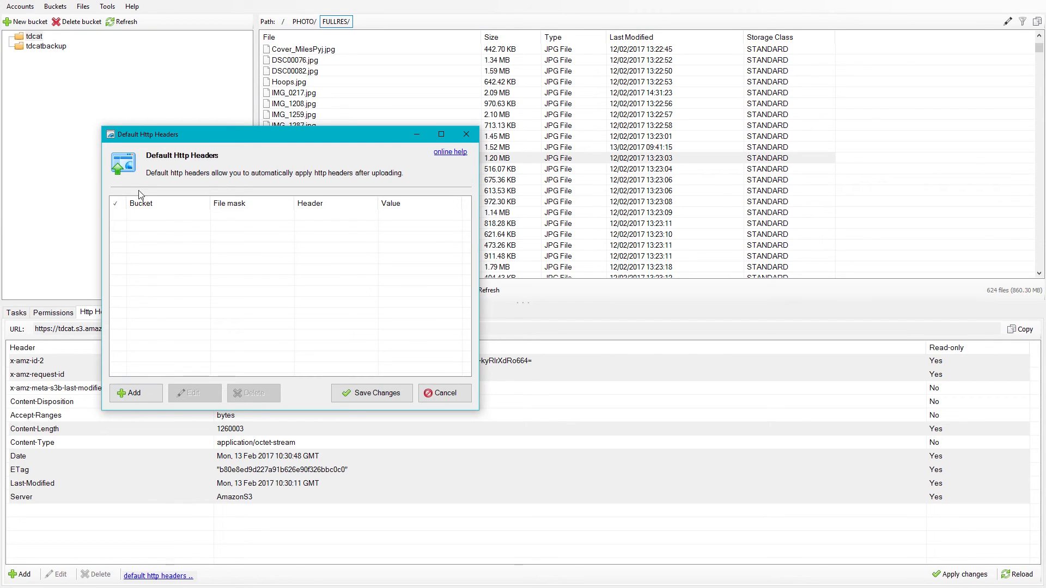
left_click(444, 392)
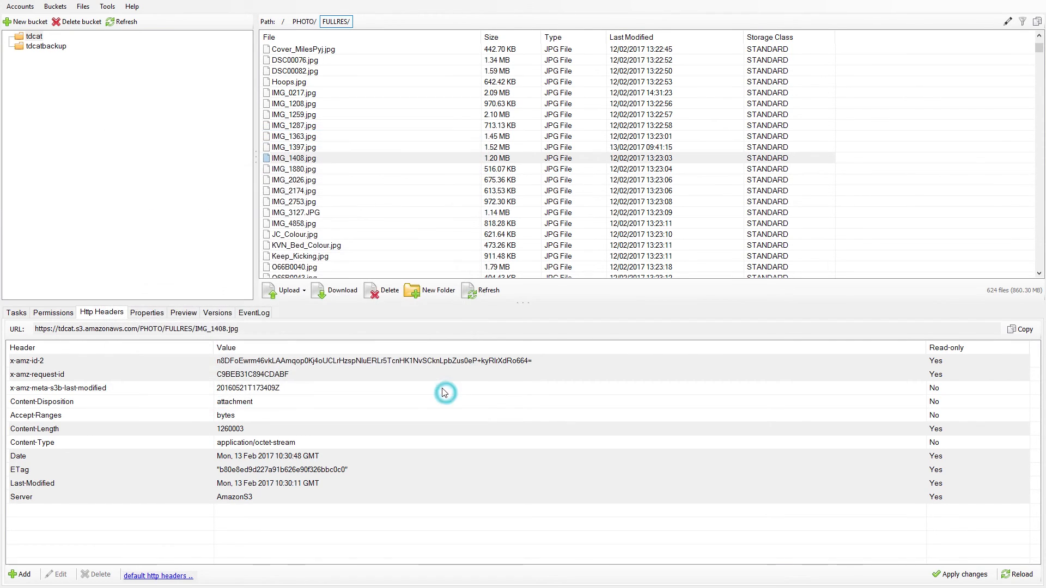
Step: Select the 12 files from IMG_0217.jpg to IMG_3127.JPG, then view IMG_1363.jpg's headers alone
left_click(303, 93)
left_click(294, 213, "shift")
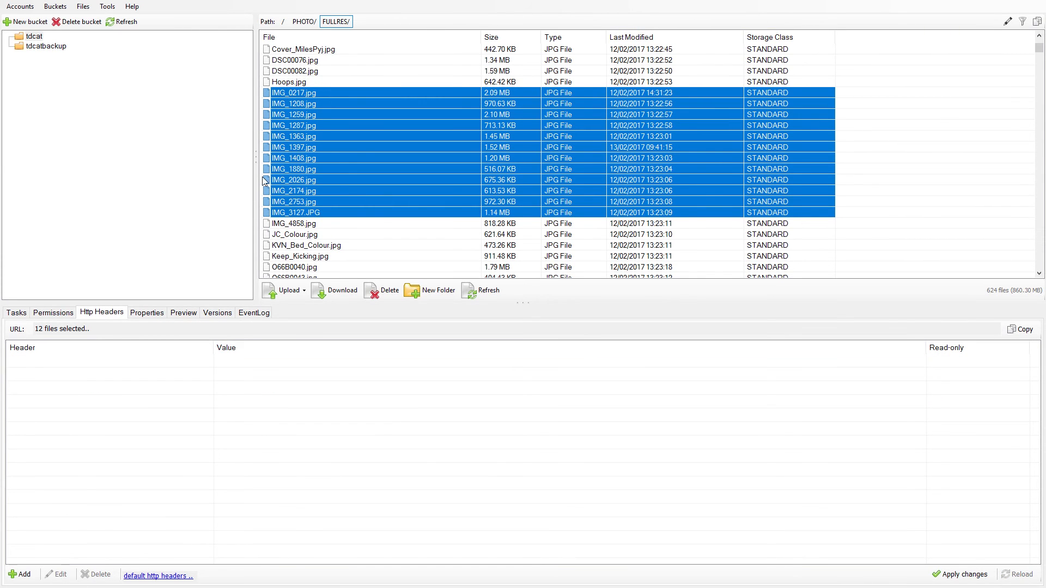
left_click(364, 137)
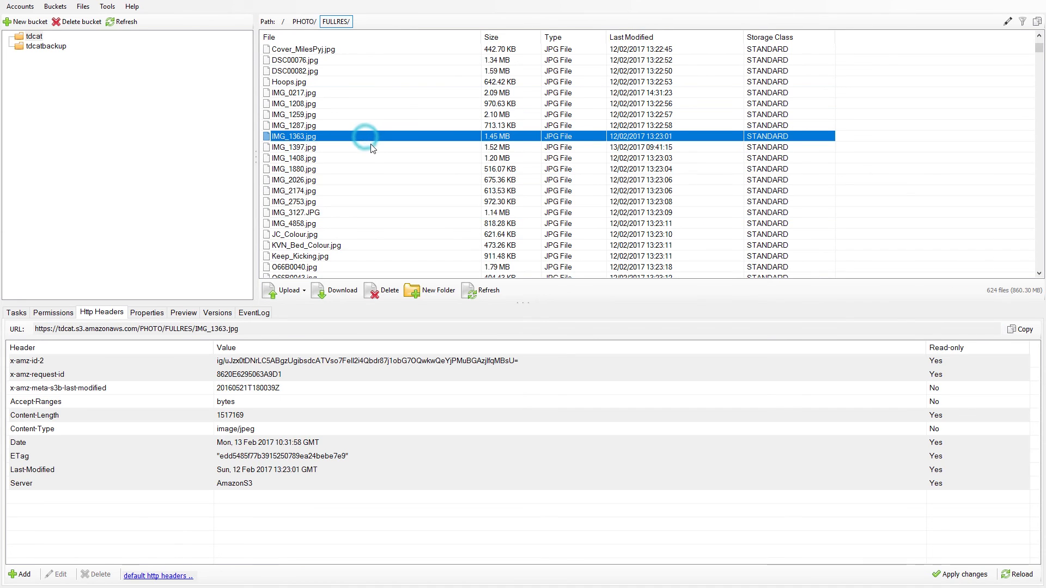